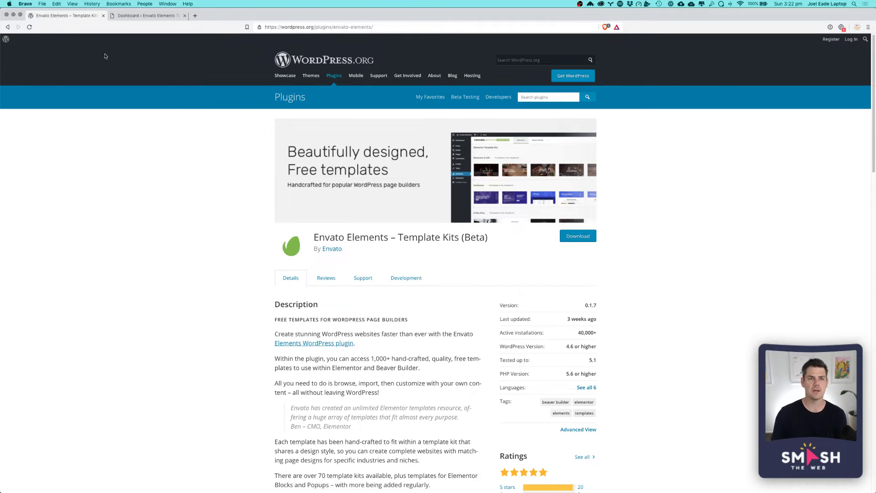
Step: On the local site's admin, search Plugins > Add New for 'Envato elements'
{"action": "left_click", "coordinate": [134, 16]}
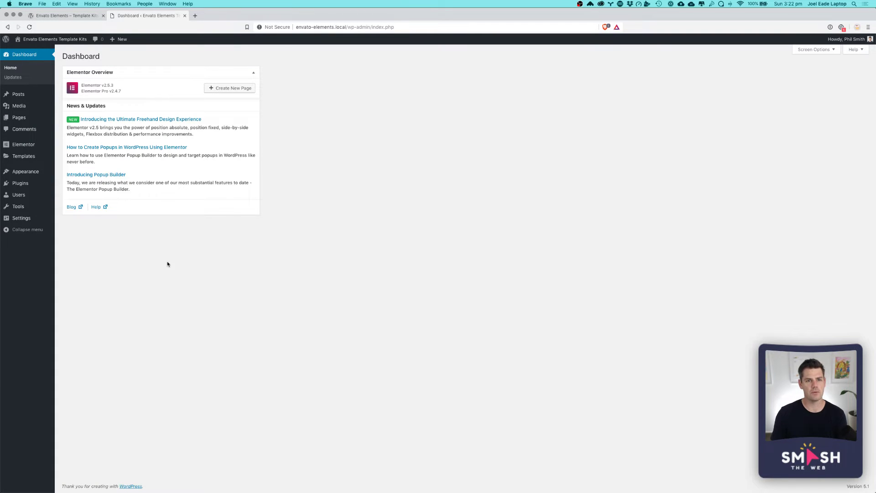
{"action": "left_click", "coordinate": [20, 184]}
{"action": "left_click", "coordinate": [106, 57]}
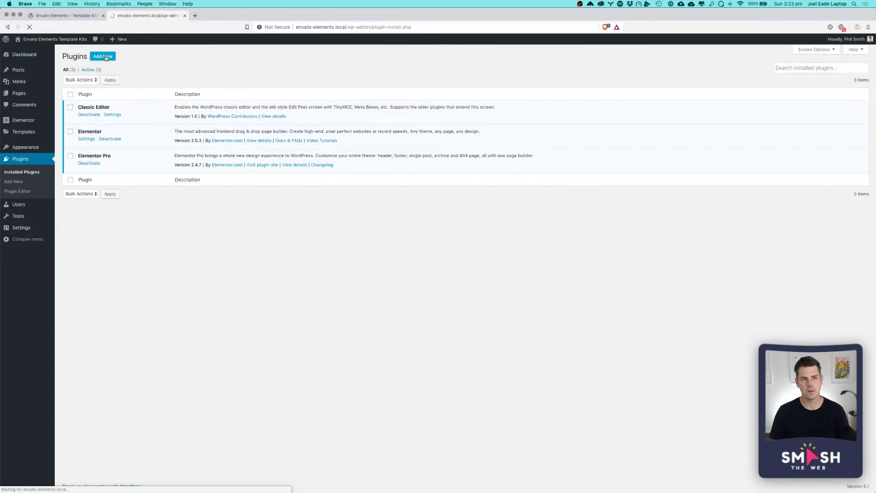
{"action": "left_click", "coordinate": [820, 75]}
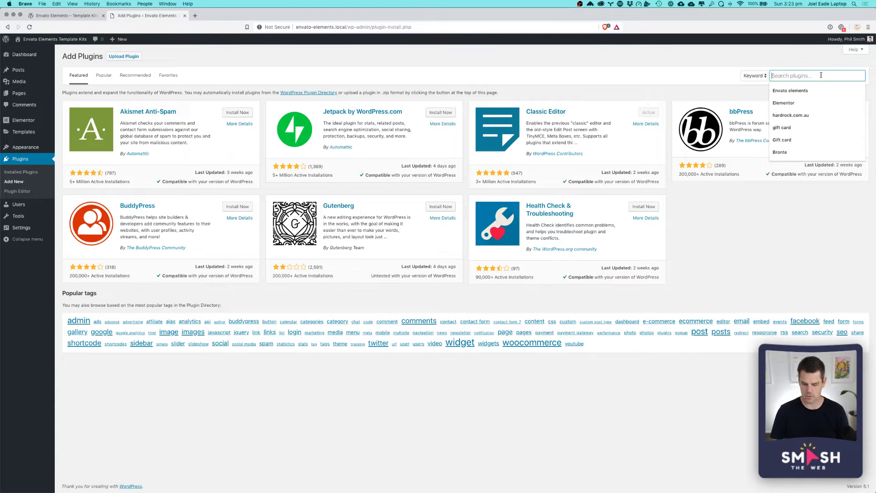
{"action": "key", "text": "Down"}
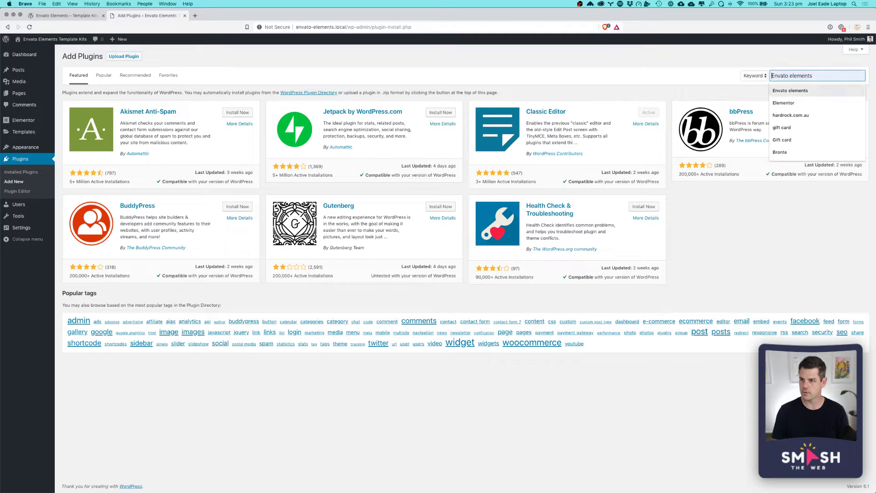
{"action": "key", "text": "Return"}
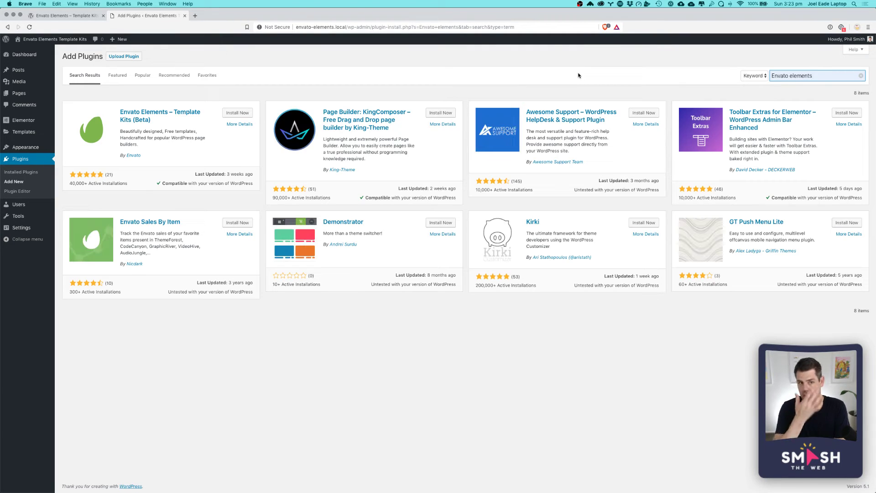
Step: Install and activate Envato Elements – Template Kits (Beta), then go to its Elements page
{"action": "left_click", "coordinate": [245, 115]}
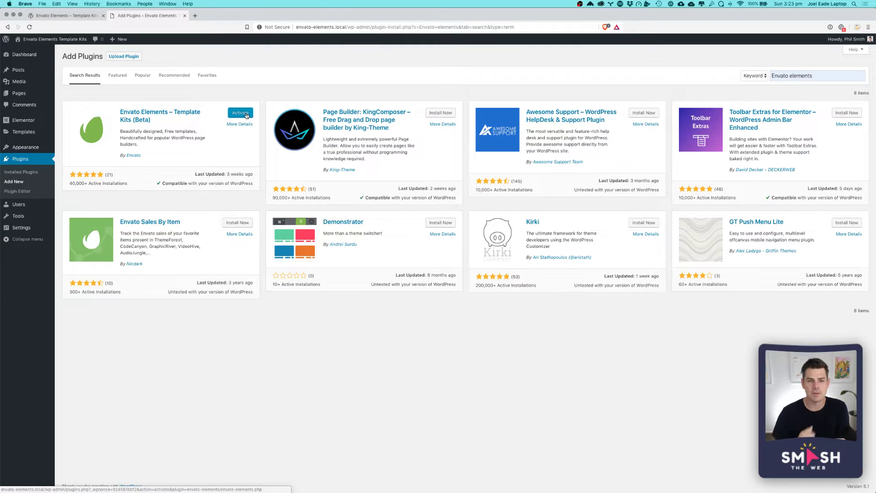
{"action": "left_click", "coordinate": [247, 116]}
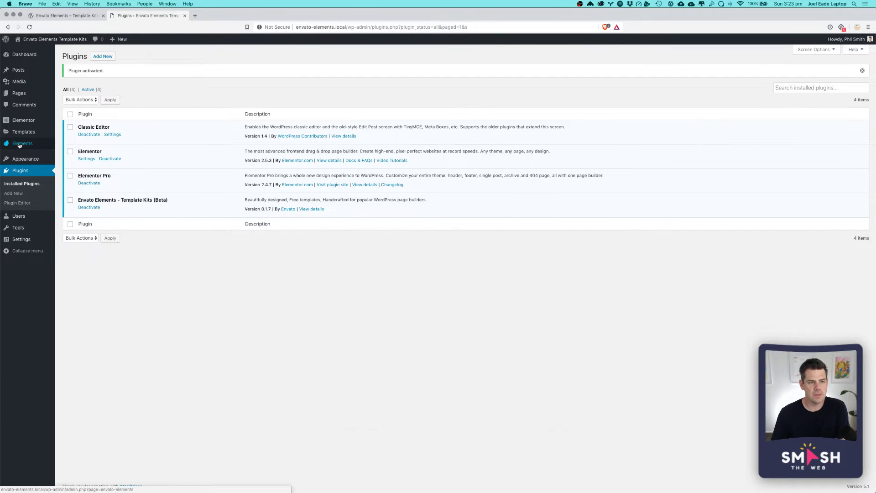
{"action": "left_click", "coordinate": [19, 144]}
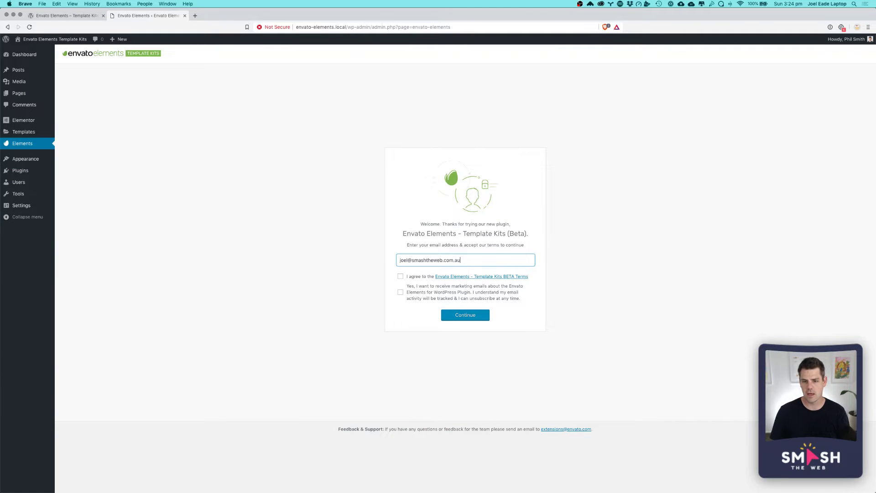
Step: Agree to the Template Kits beta terms and continue to the Elementor kits library
{"action": "left_click", "coordinate": [401, 277]}
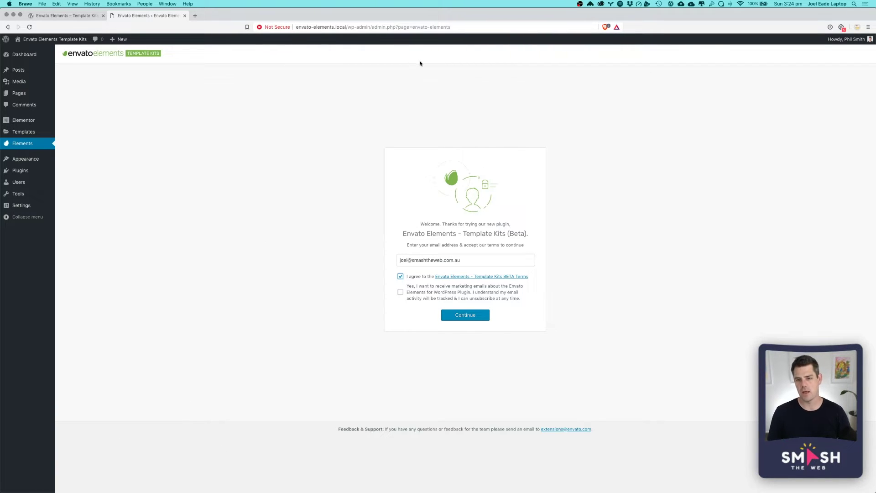
{"action": "left_click", "coordinate": [458, 318]}
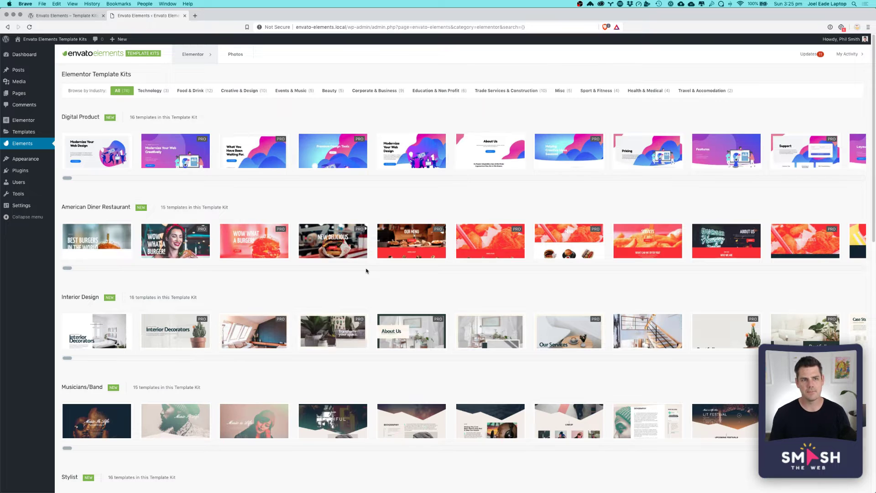
{"action": "mouse_move", "coordinate": [197, 61]}
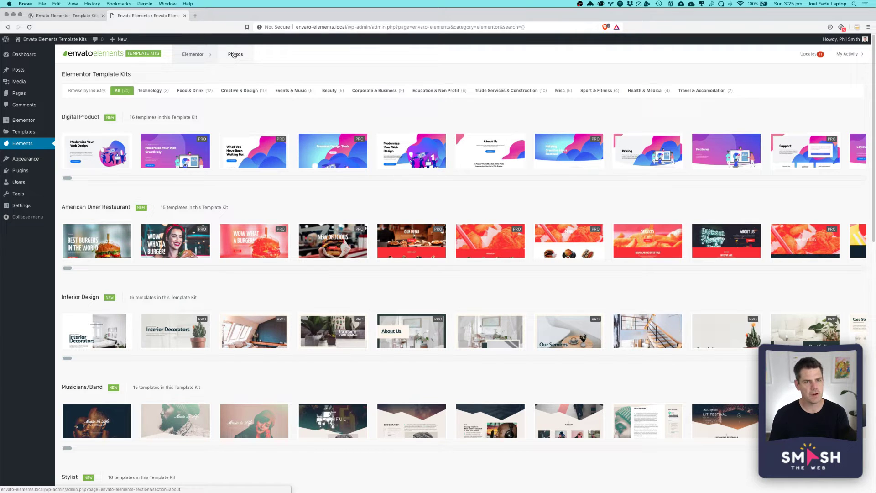
Step: Search 'envato elements' on DuckDuckGo in a new tab and open the elements.envato.com result
{"action": "left_click", "coordinate": [234, 55], "text": "super"}
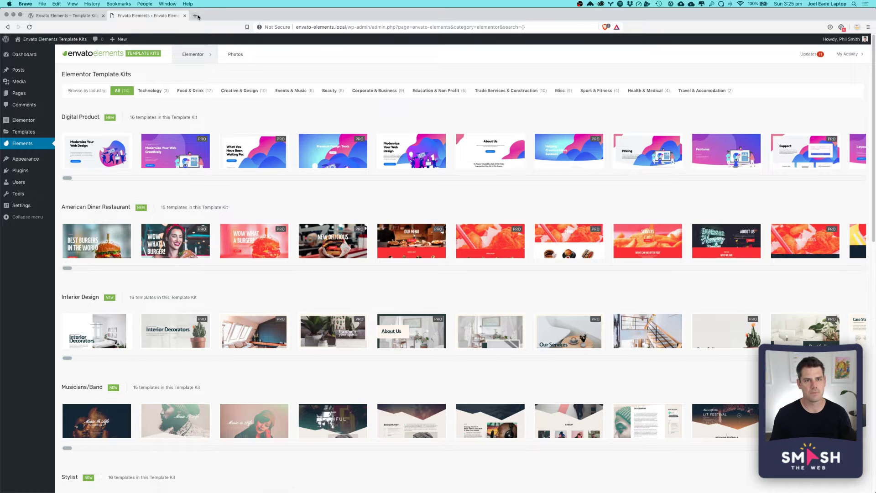
{"action": "left_click", "coordinate": [199, 16]}
{"action": "type", "text": "envato"}
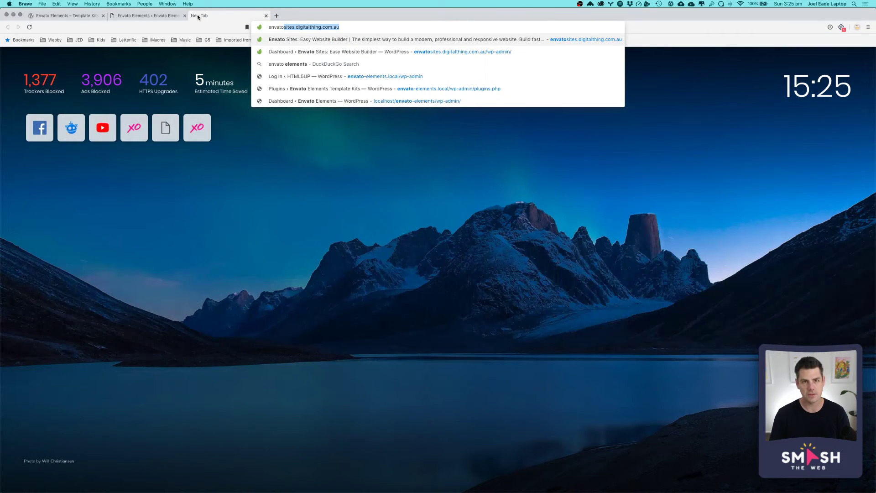
{"action": "type", "text": ".e"}
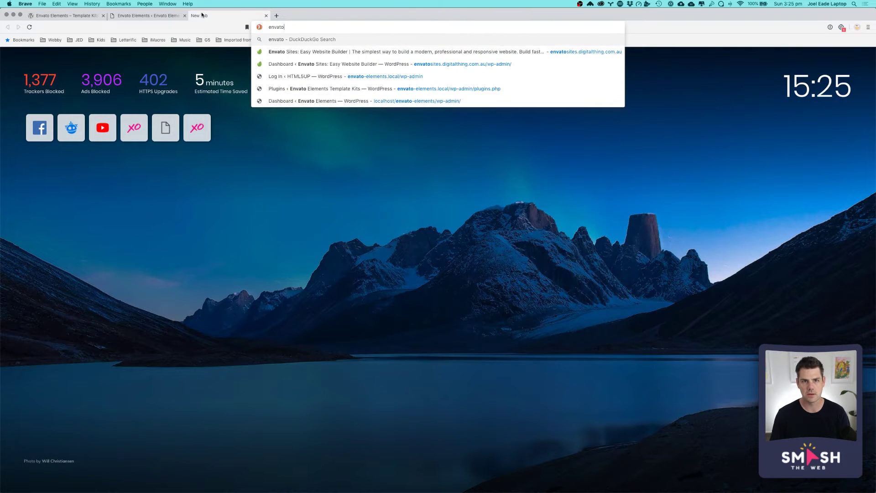
{"action": "type", "text": "lements"}
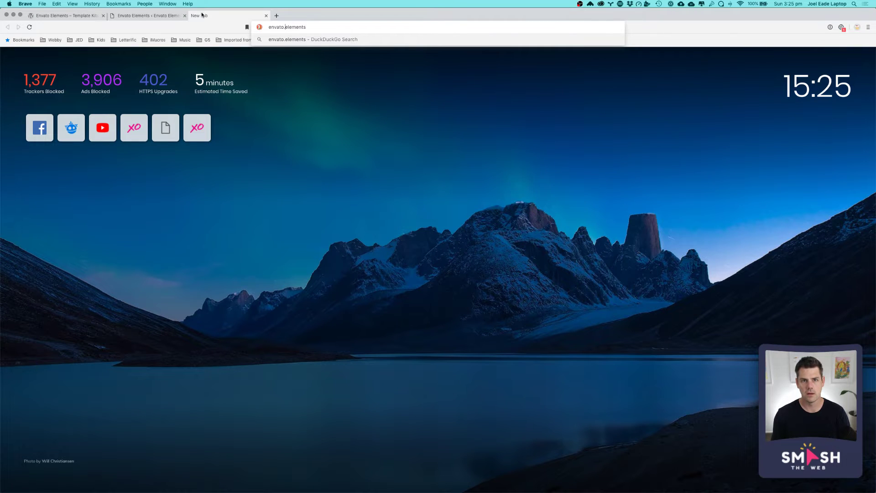
{"action": "key", "text": "BackSpace"}
{"action": "key", "text": "Return"}
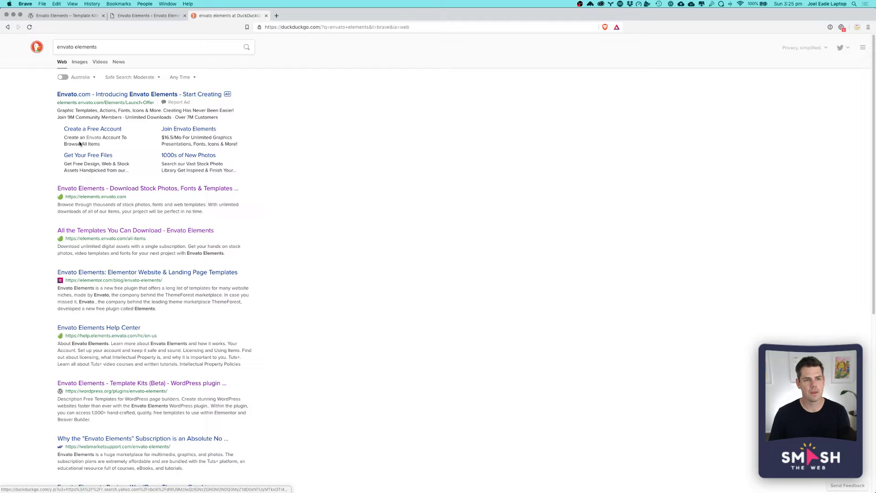
{"action": "left_click", "coordinate": [81, 190]}
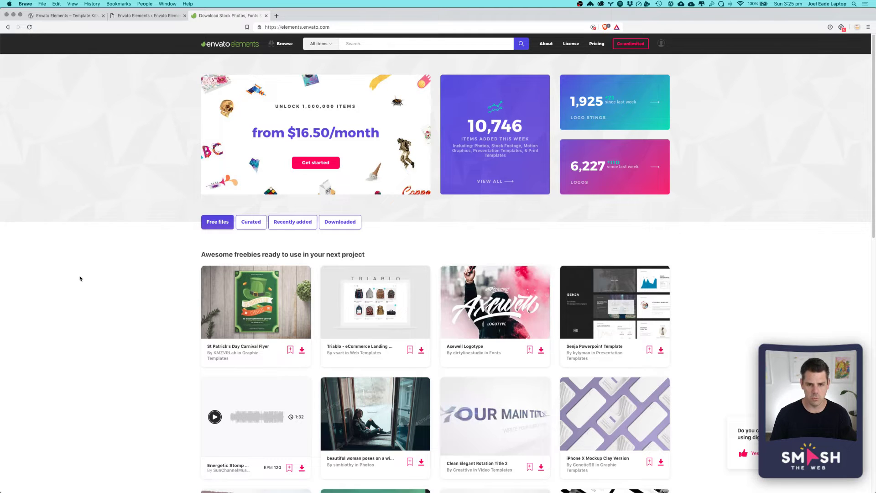
Step: Scroll through the Envato Elements homepage's free files, then return to the WordPress tab
{"action": "scroll", "coordinate": [86, 269], "scroll_direction": "down", "scroll_amount": 3}
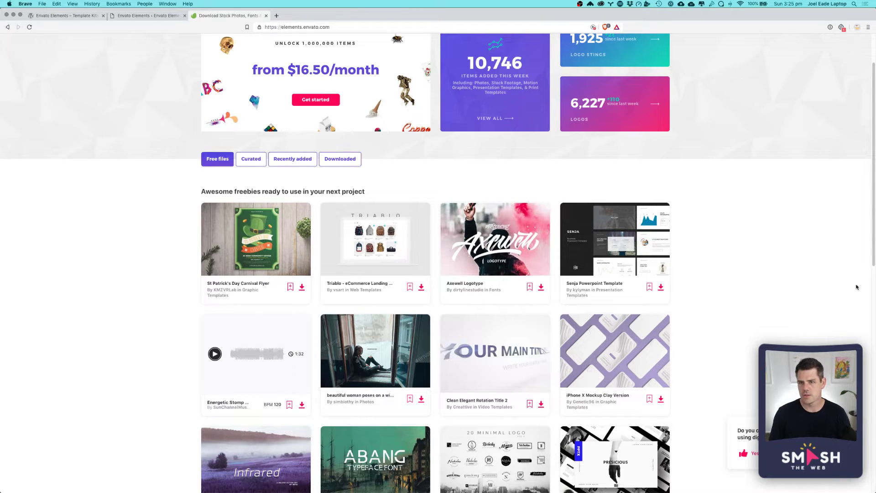
{"action": "scroll", "coordinate": [576, 346], "scroll_direction": "up", "scroll_amount": 3}
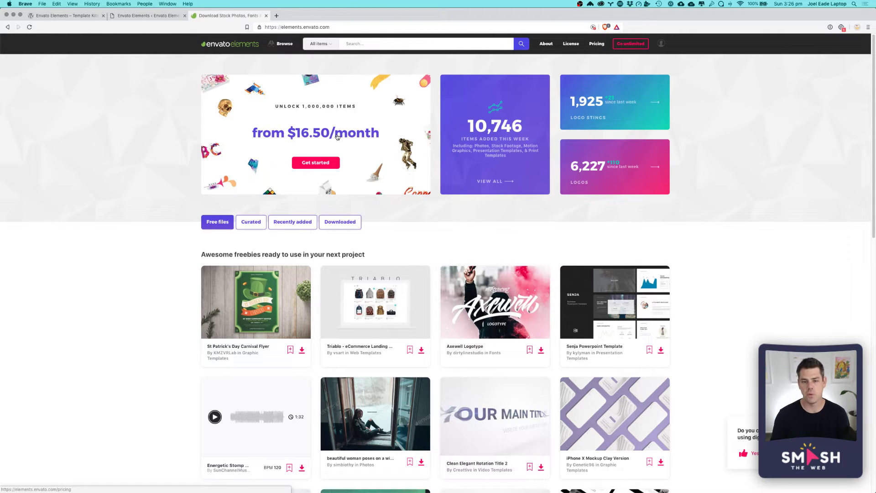
{"action": "left_click", "coordinate": [152, 17]}
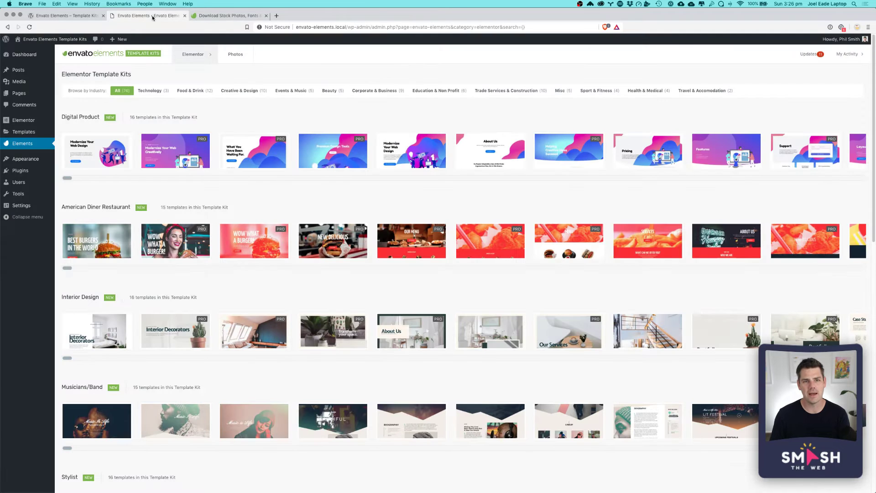
Step: View the Envato Elements Photos section advertising 600,000+ premium stock photos
{"action": "left_click", "coordinate": [236, 62]}
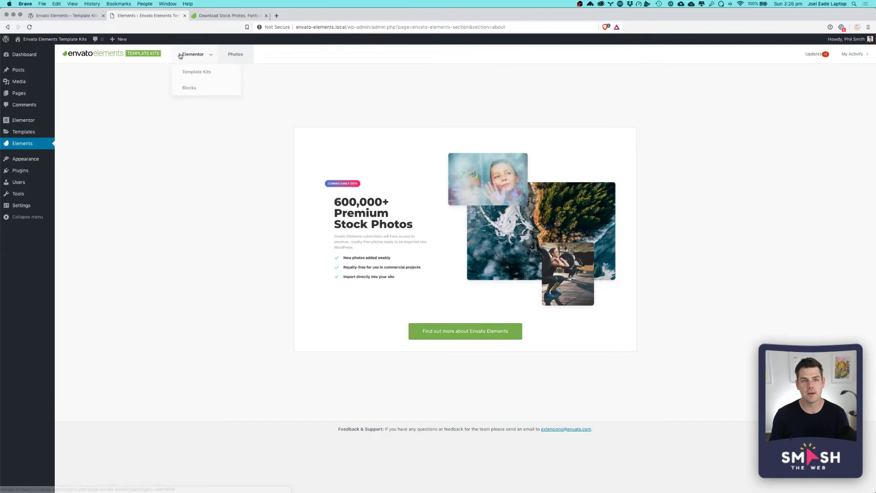
{"action": "mouse_move", "coordinate": [196, 56]}
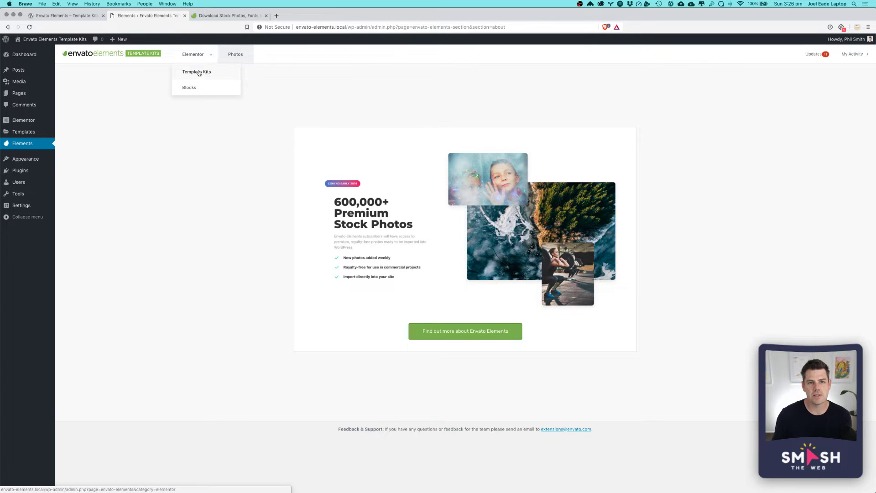
Step: Open the Elementor Template Kits gallery listing Digital Product and American Diner Restaurant
{"action": "left_click", "coordinate": [196, 55]}
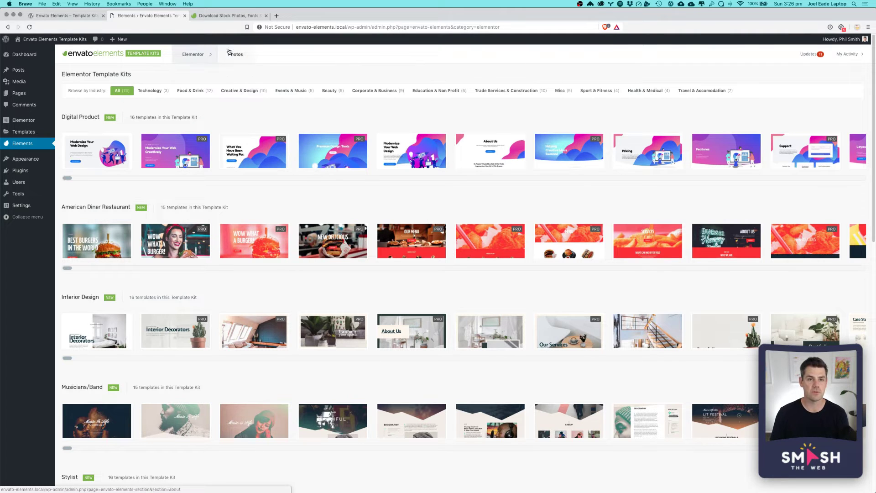
{"action": "mouse_move", "coordinate": [187, 56]}
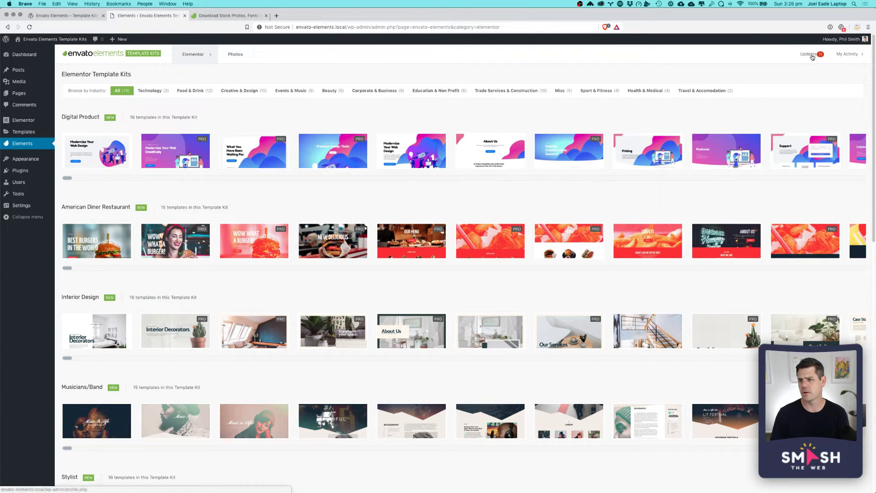
{"action": "mouse_move", "coordinate": [809, 54]}
{"action": "left_click_drag", "start_coordinate": [824, 88], "coordinate": [827, 60]}
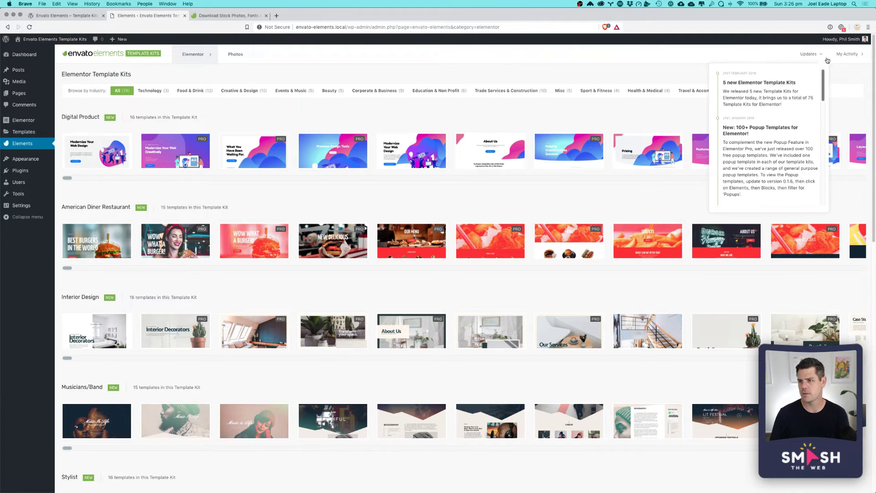
{"action": "mouse_move", "coordinate": [851, 55]}
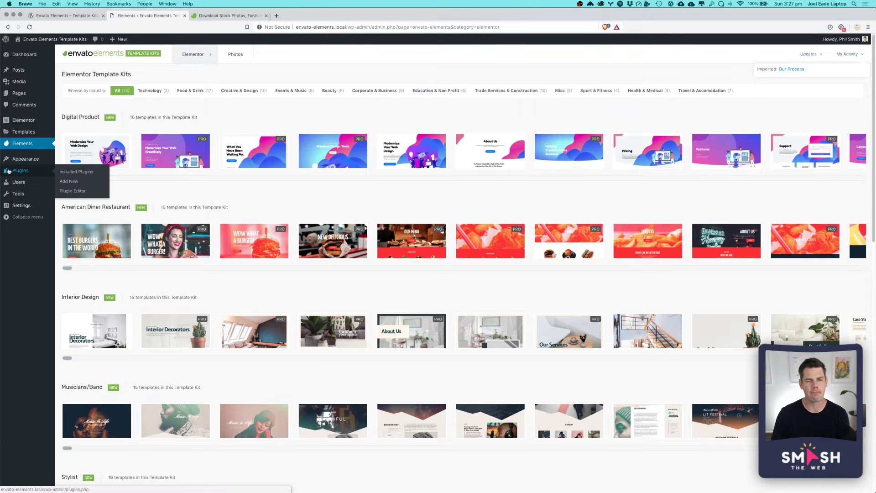
{"action": "left_click", "coordinate": [241, 91]}
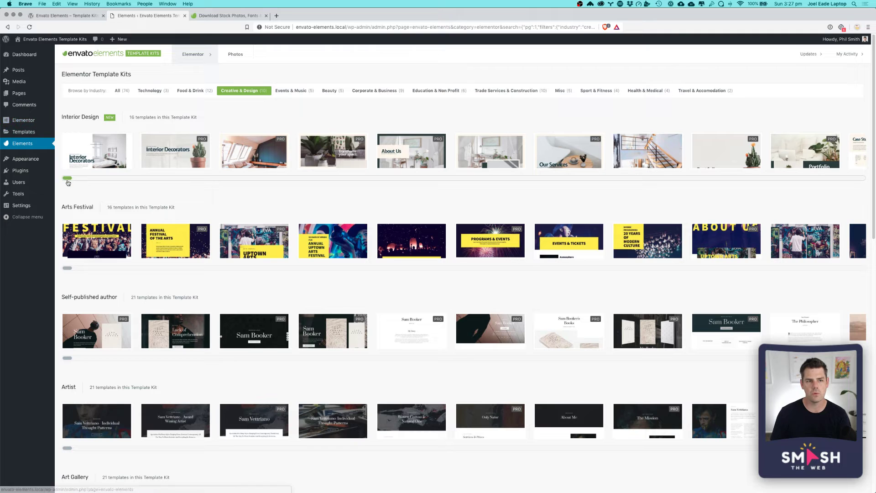
Step: Drag the Interior Design kit's row to browse more of its templates
{"action": "left_click_drag", "start_coordinate": [68, 180], "coordinate": [343, 195]}
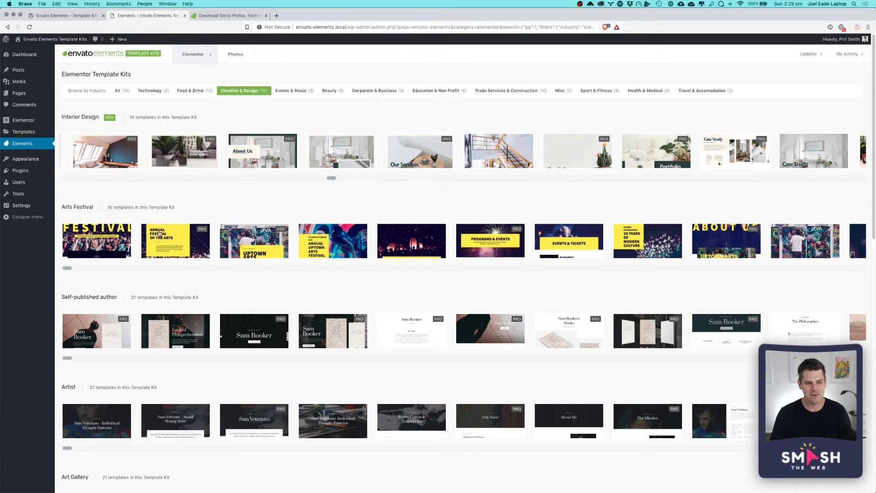
{"action": "scroll", "coordinate": [108, 167], "scroll_direction": "left", "scroll_amount": 3}
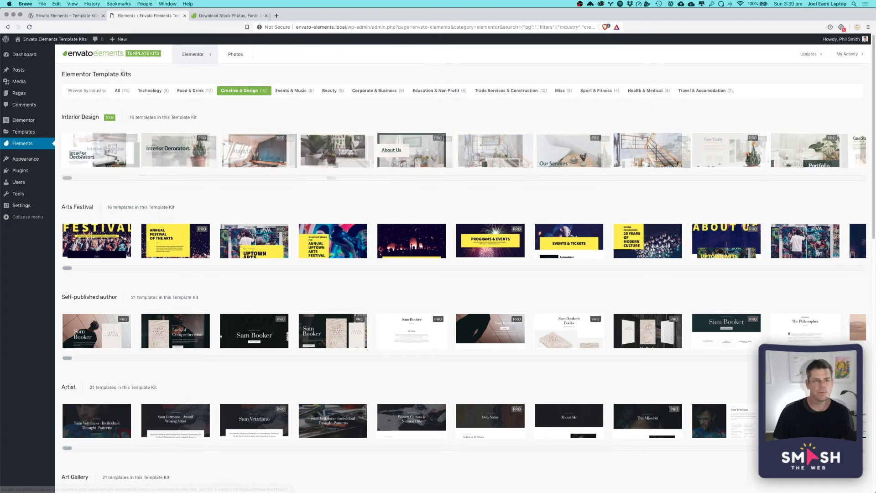
Step: Open the Interior Decorators Home 1 preview and select its page-name field
{"action": "left_click", "coordinate": [87, 154]}
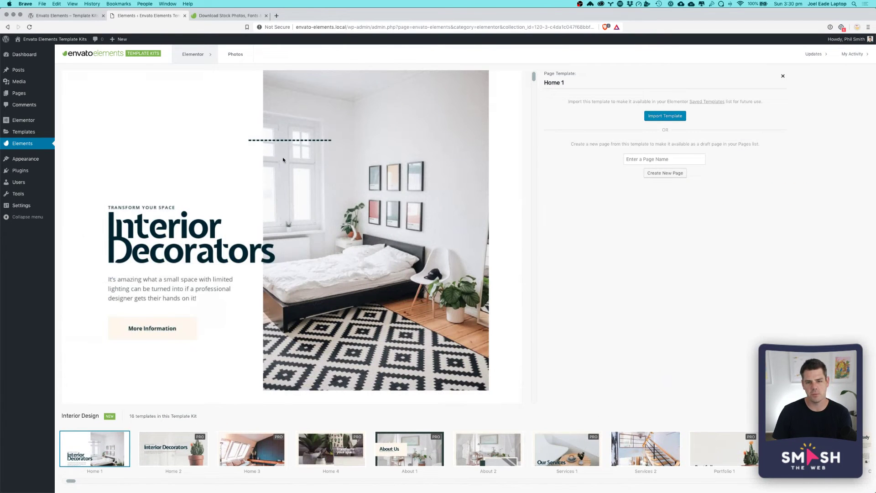
{"action": "left_click_drag", "start_coordinate": [533, 76], "coordinate": [570, 36]}
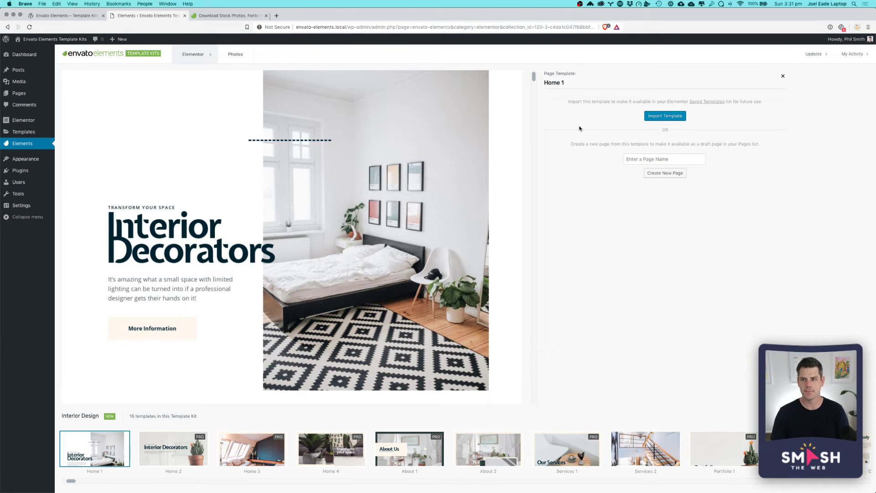
{"action": "left_click", "coordinate": [649, 159]}
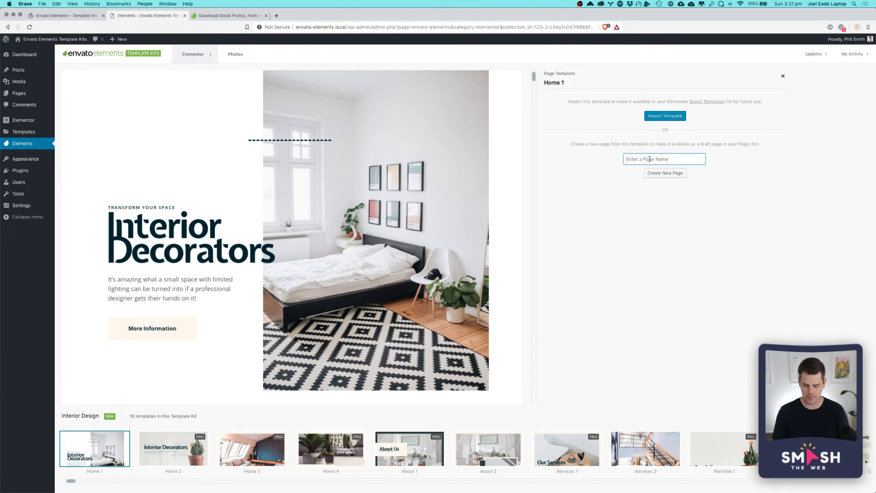
Step: Create a draft page named 'Home' from Home 1, scroll the preview, then view All Pages
{"action": "type", "text": "Home"}
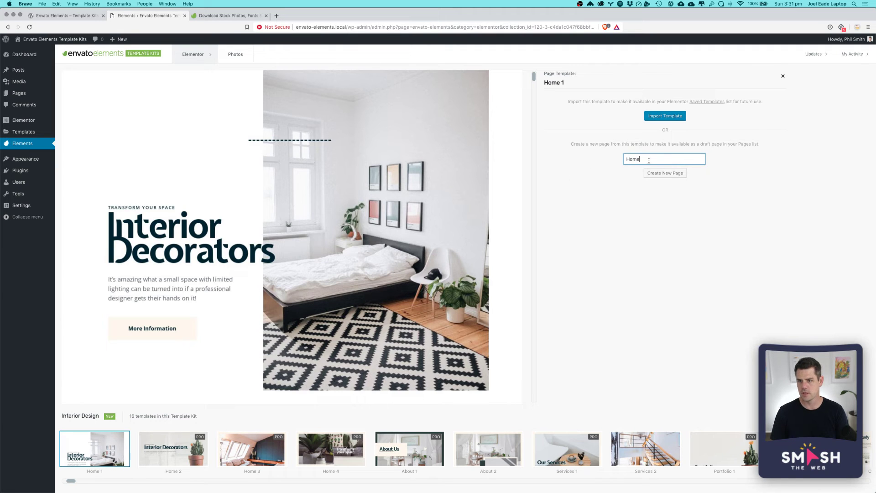
{"action": "left_click", "coordinate": [662, 174]}
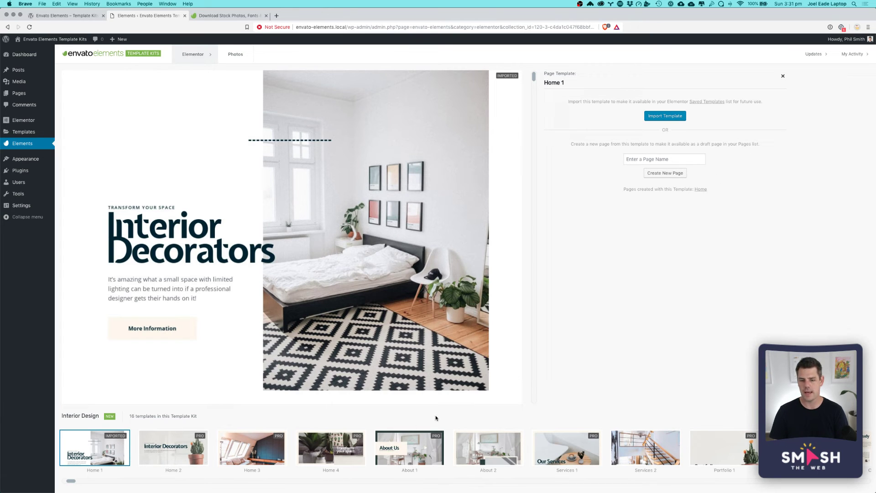
{"action": "scroll", "coordinate": [407, 366], "scroll_direction": "down", "scroll_amount": 10}
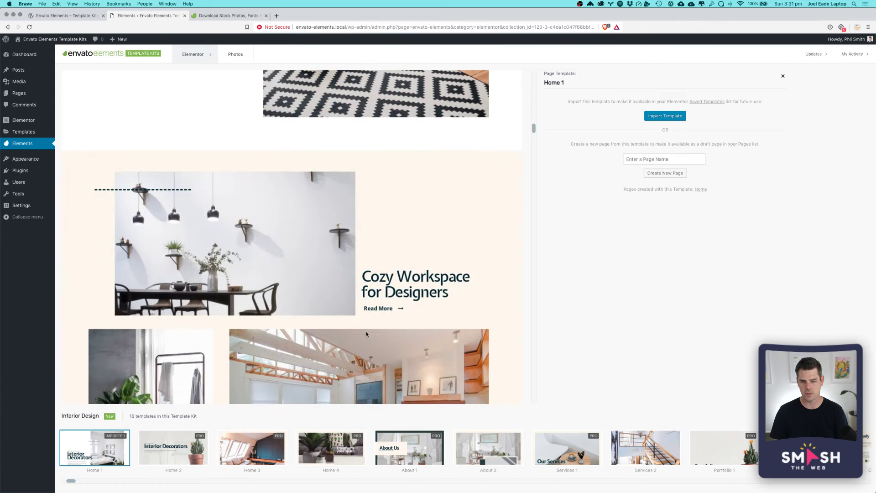
{"action": "scroll", "coordinate": [366, 334], "scroll_direction": "down", "scroll_amount": 10}
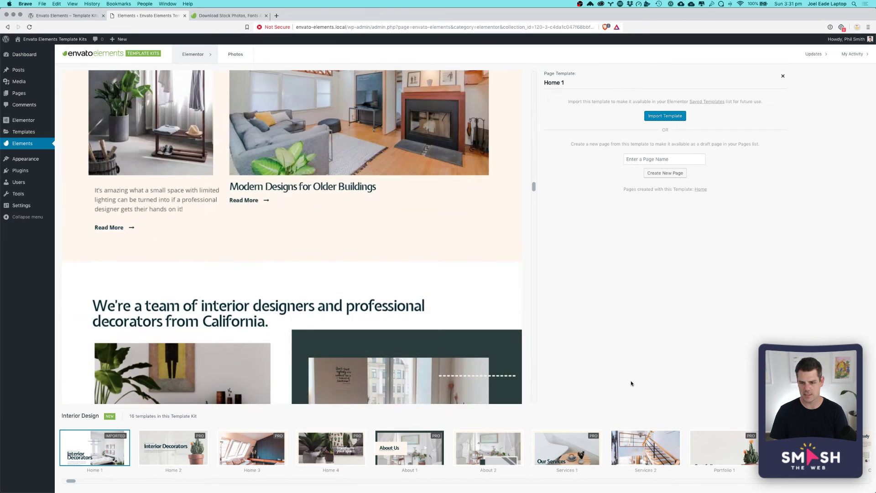
{"action": "mouse_move", "coordinate": [19, 96]}
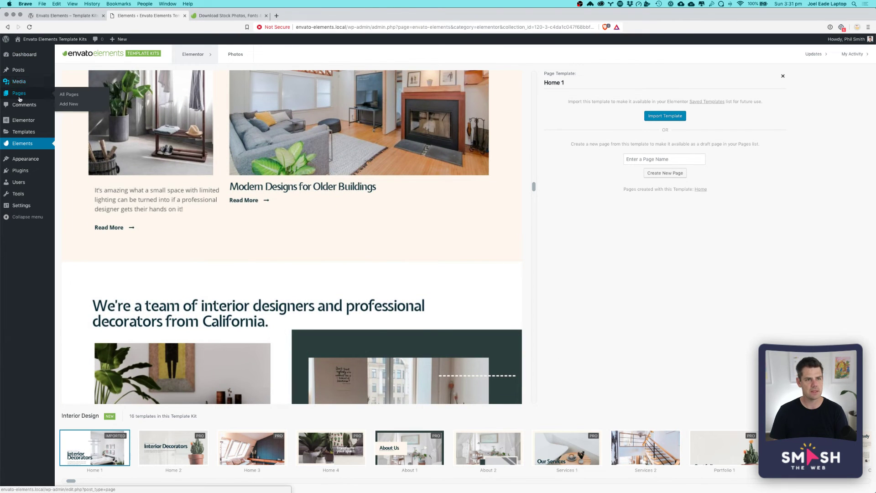
{"action": "left_click", "coordinate": [19, 95]}
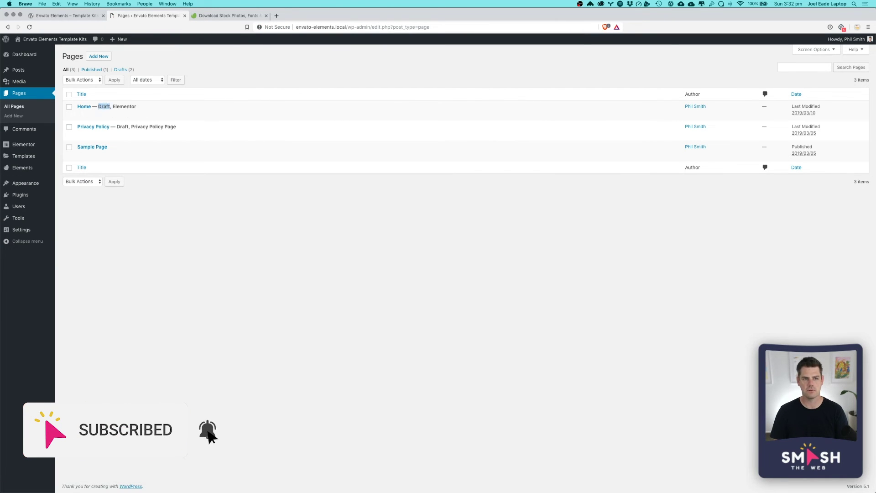
Step: Open the Home draft in the Elementor editor
{"action": "left_click", "coordinate": [166, 114]}
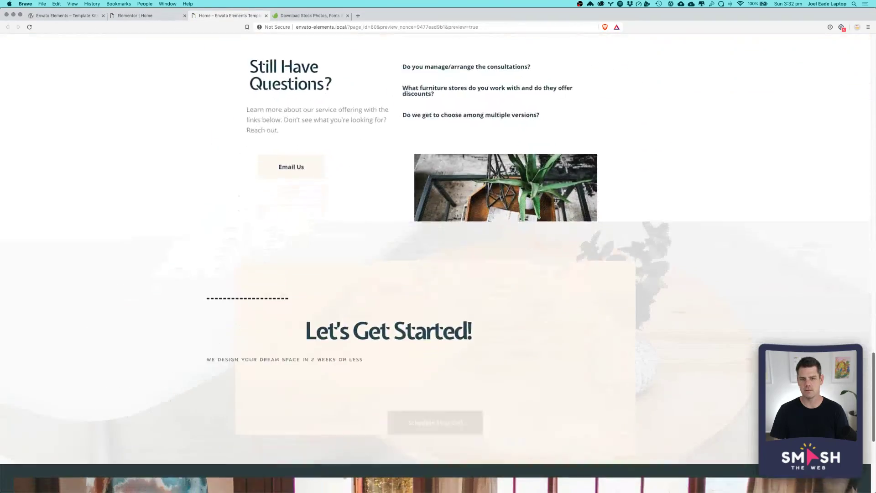
Step: Close the Envato Elements stock photos site and return to the Elementor Home page editor
{"action": "scroll", "coordinate": [865, 218], "scroll_direction": "down", "scroll_amount": 15}
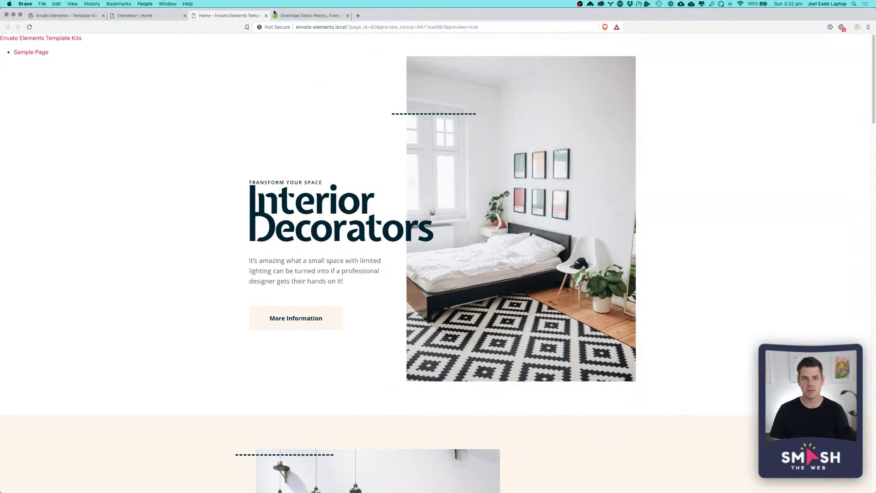
{"action": "left_click", "coordinate": [303, 18]}
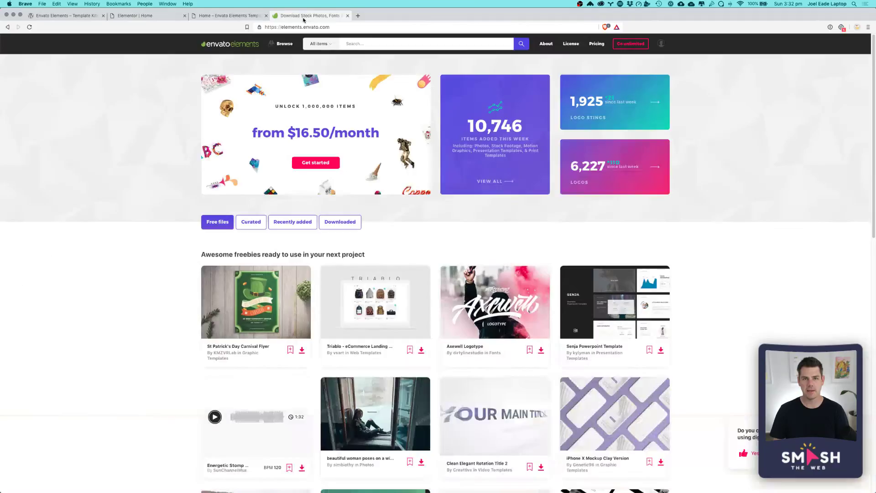
{"action": "left_click", "coordinate": [347, 16]}
{"action": "left_click", "coordinate": [140, 17]}
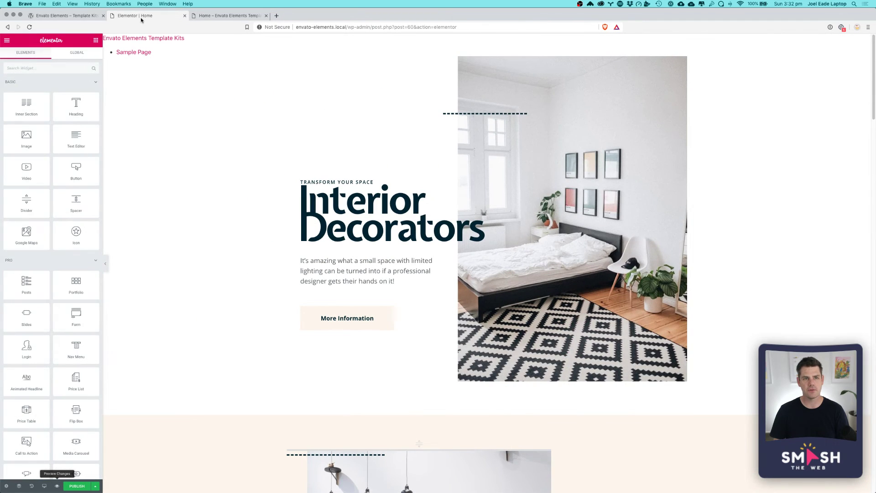